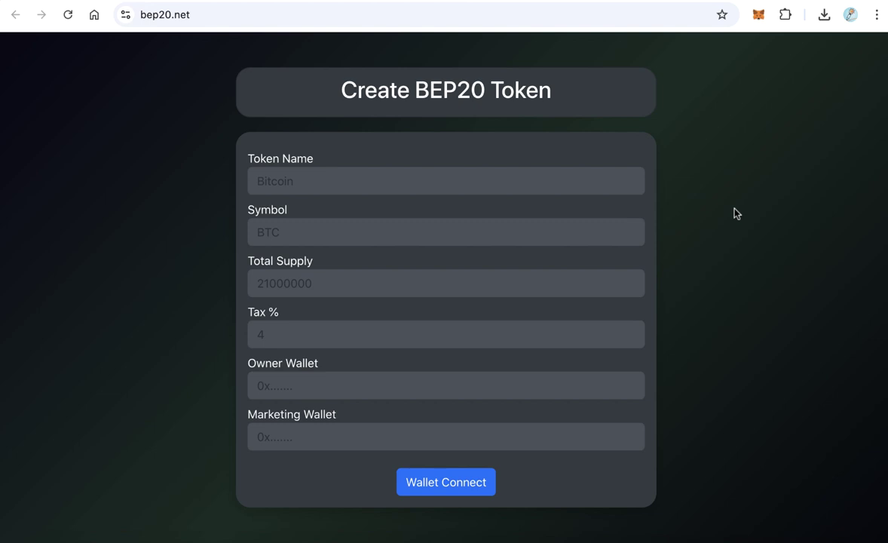
- Approve the MetaMask request linking a wallet account to bep20.net's token creator
scroll(557, 302, "down", 2)
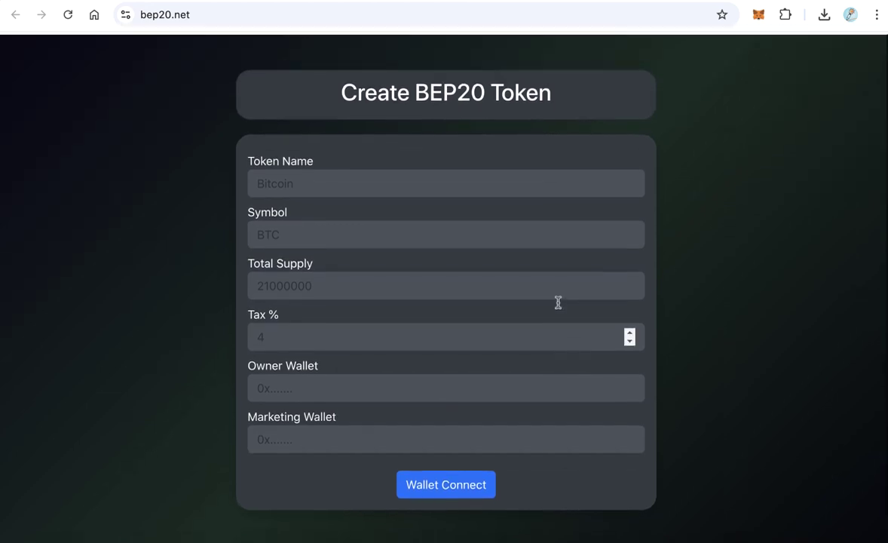
left_click(309, 187)
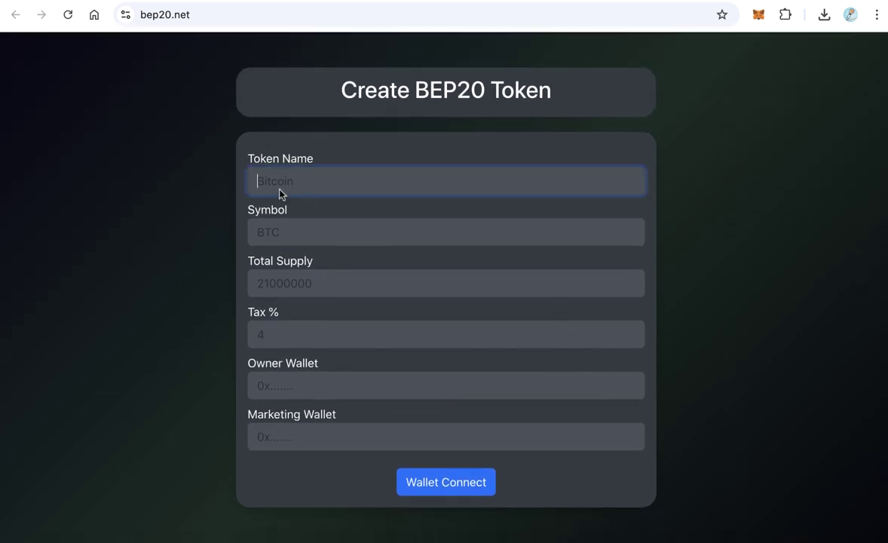
left_click(446, 486)
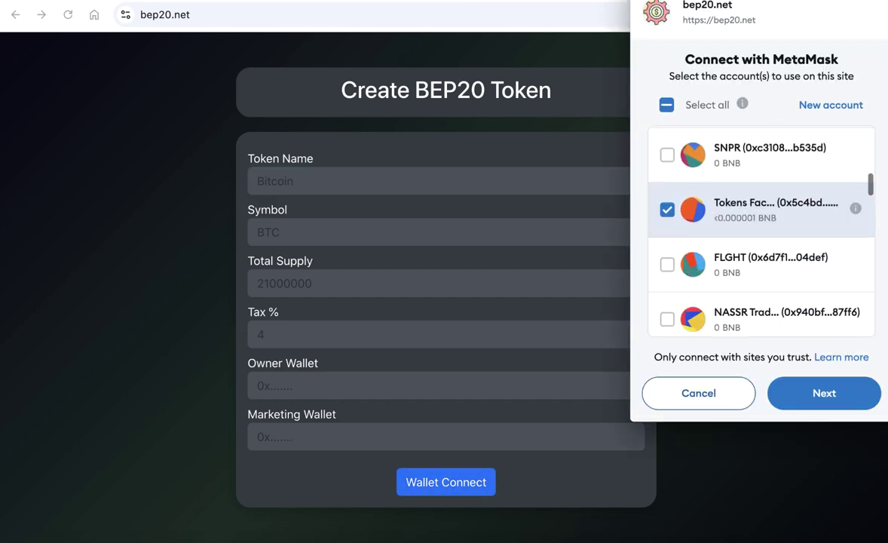
left_click(812, 397)
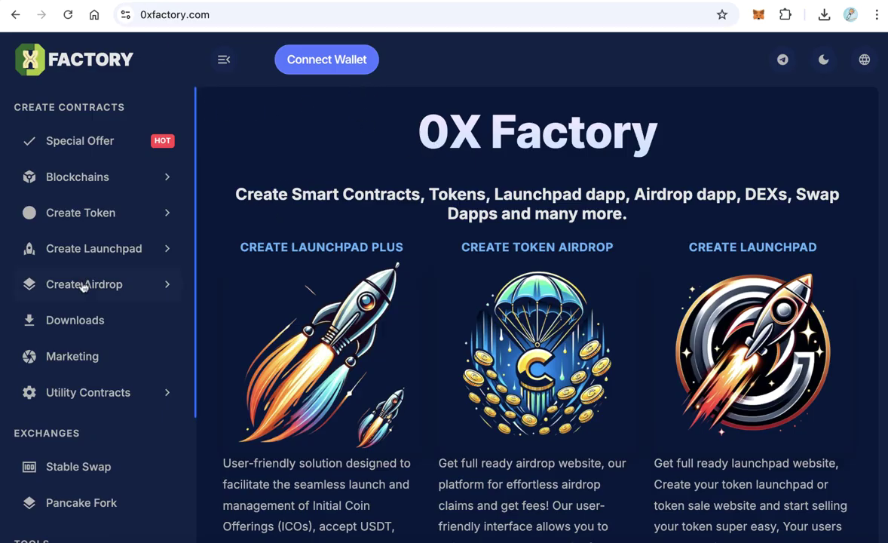
- Go to 0xFactory's Downloads page and start downloading the BEP20 Token Creator script
left_click(70, 320)
scroll(572, 268, "down", 2)
scroll(573, 267, "down", 4)
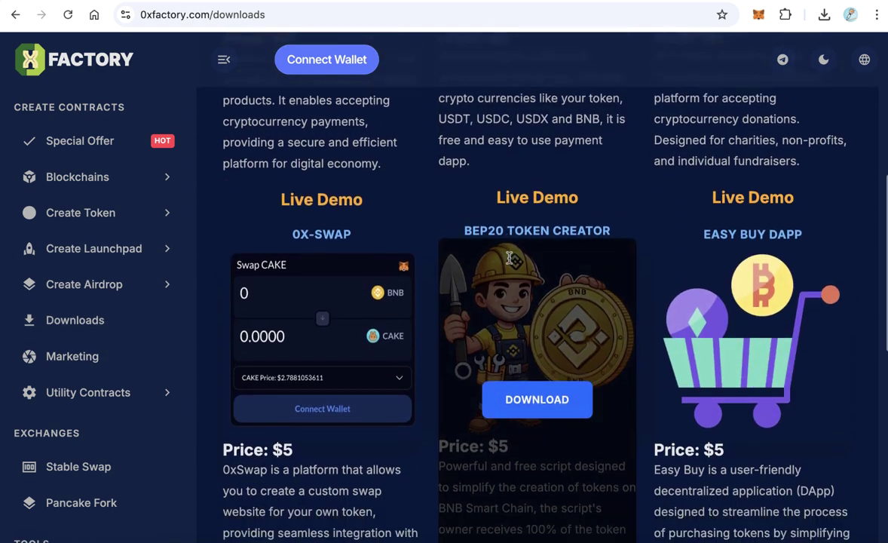
left_click_drag(478, 194, 592, 195)
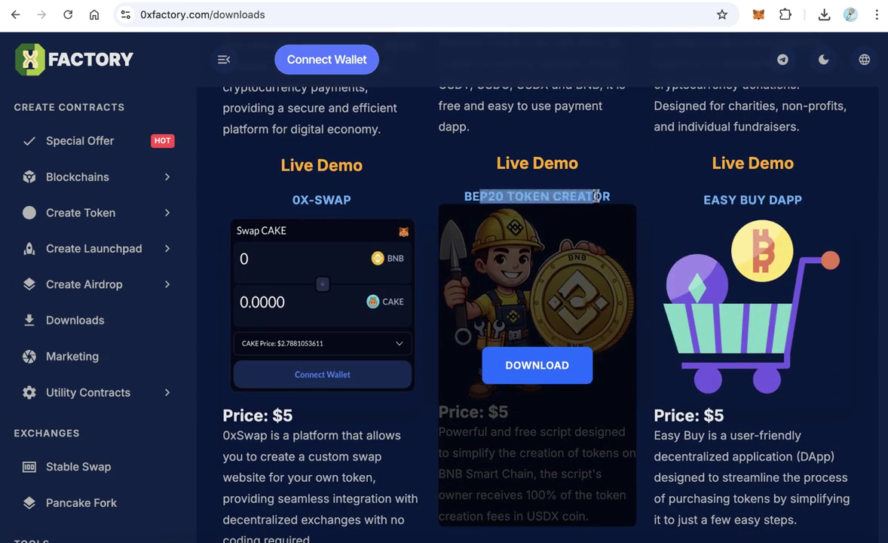
scroll(595, 207, "down", 2)
left_click(531, 278)
- Connect MetaMask to 0xFactory and re-request the download to reach the $5 payment prompt
left_click(433, 302)
scroll(670, 226, "down", 2)
left_click(820, 392)
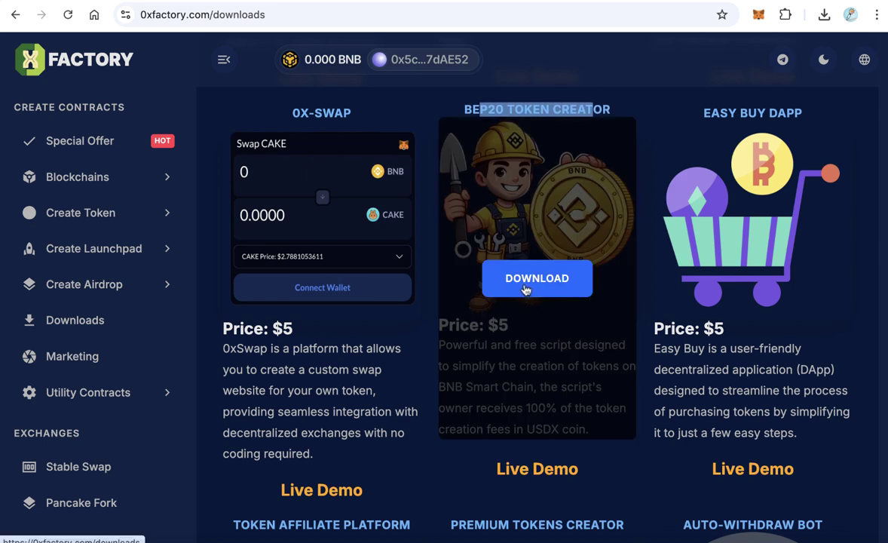
left_click(519, 290)
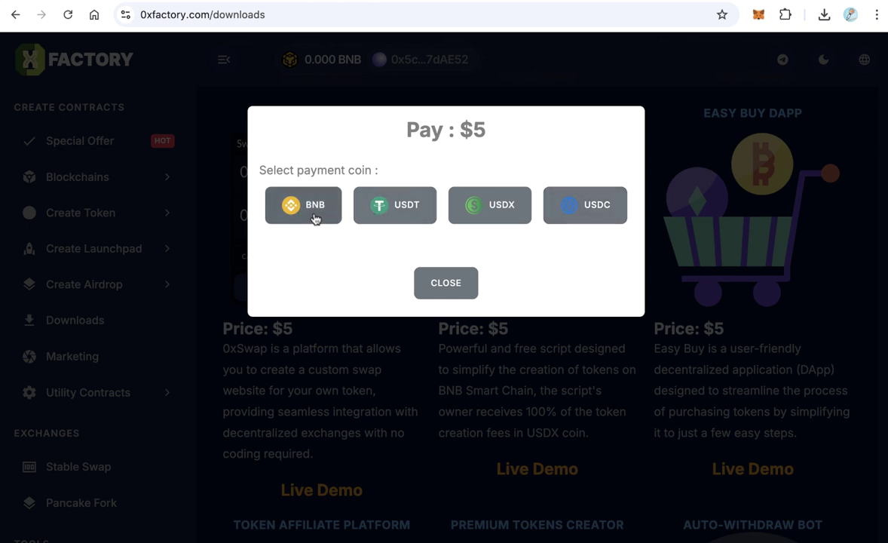
- Close the $5 payment dialog without paying and bring up the folder with Bep20-Creator.zip
left_click_drag(487, 135, 442, 133)
left_click(404, 137)
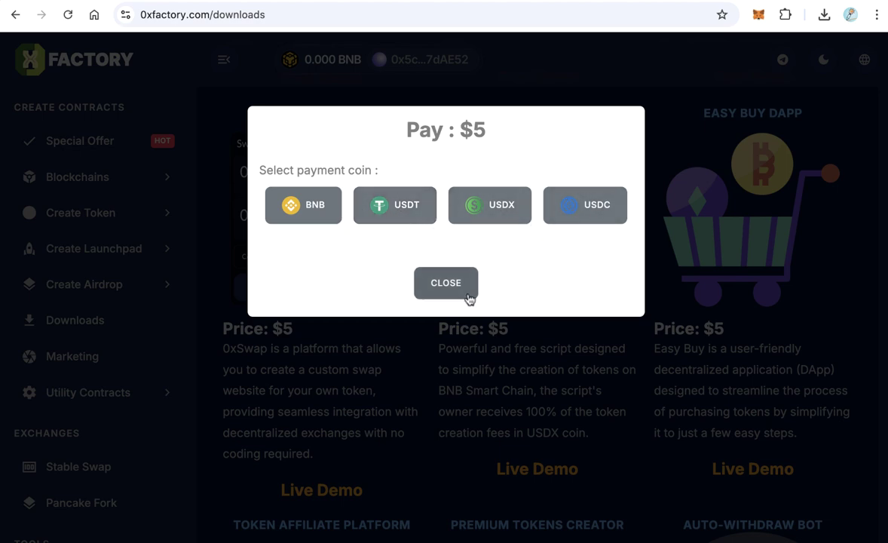
left_click(444, 279)
left_click(68, 540)
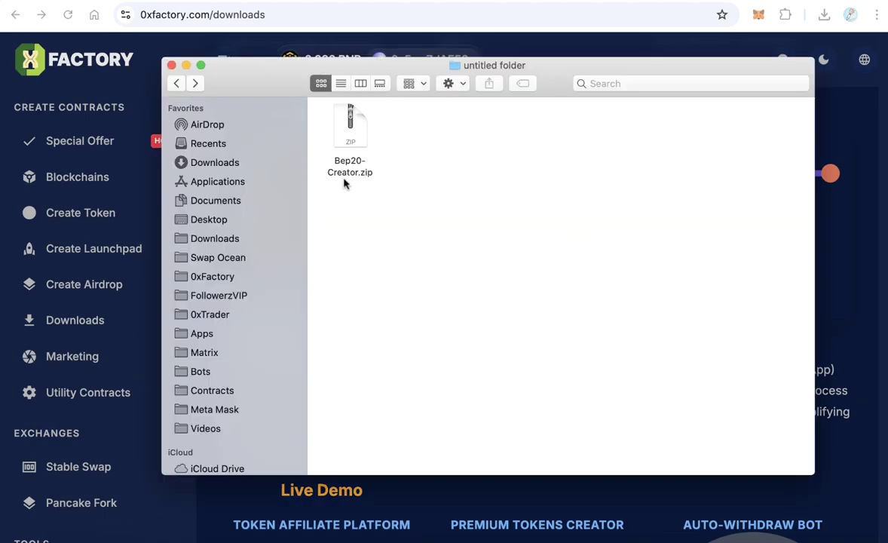
- Unzip Bep20-Creator.zip, open the Bep20-Creator folder and bring up config.json's context menu
double_click(350, 136)
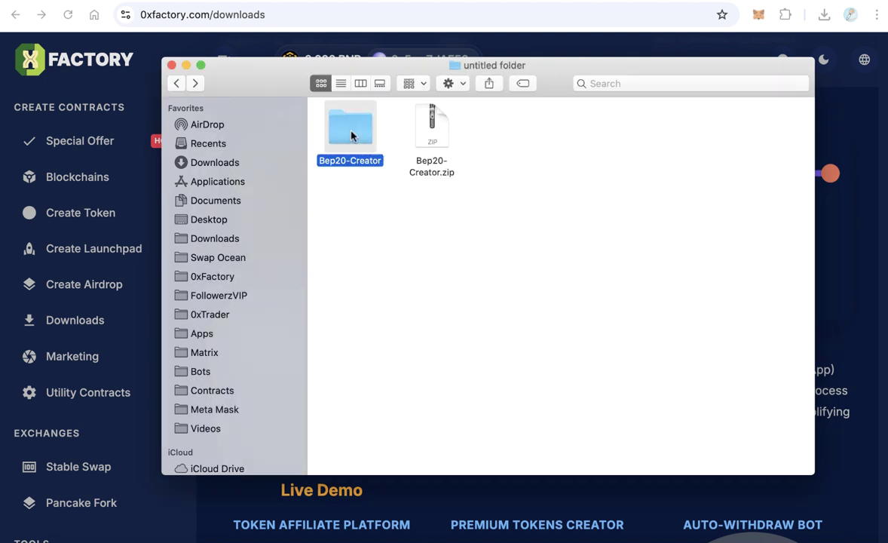
double_click(349, 136)
left_click(744, 134)
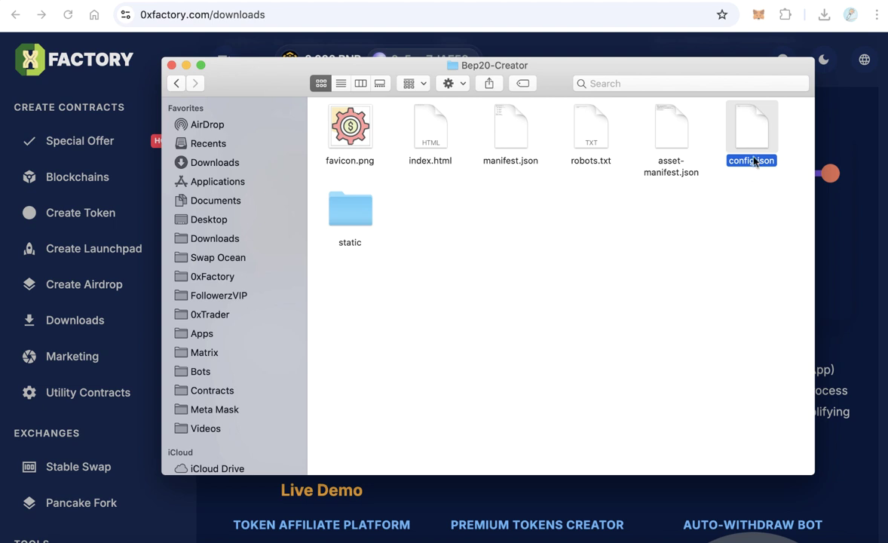
right_click(751, 145)
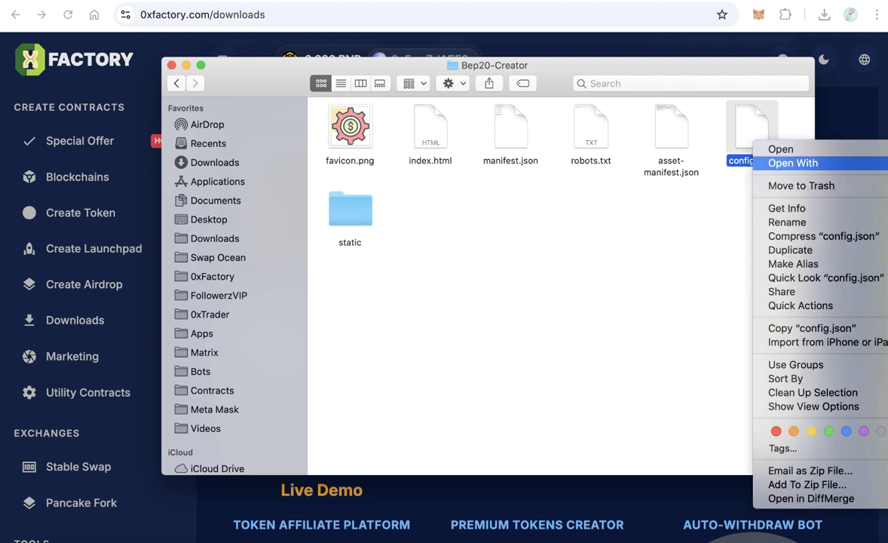
- Open config.json in TextEdit and review the OwnerWallet address
left_click(832, 169)
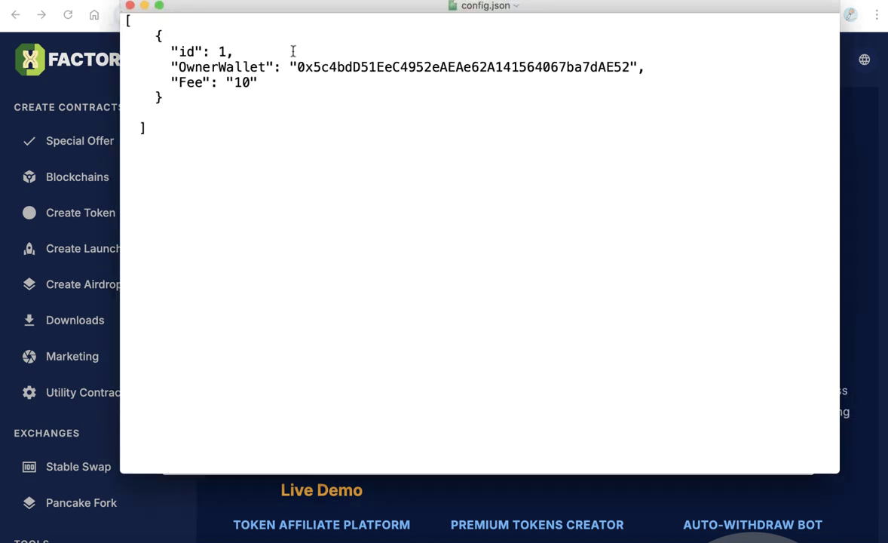
left_click_drag(307, 11, 293, 69)
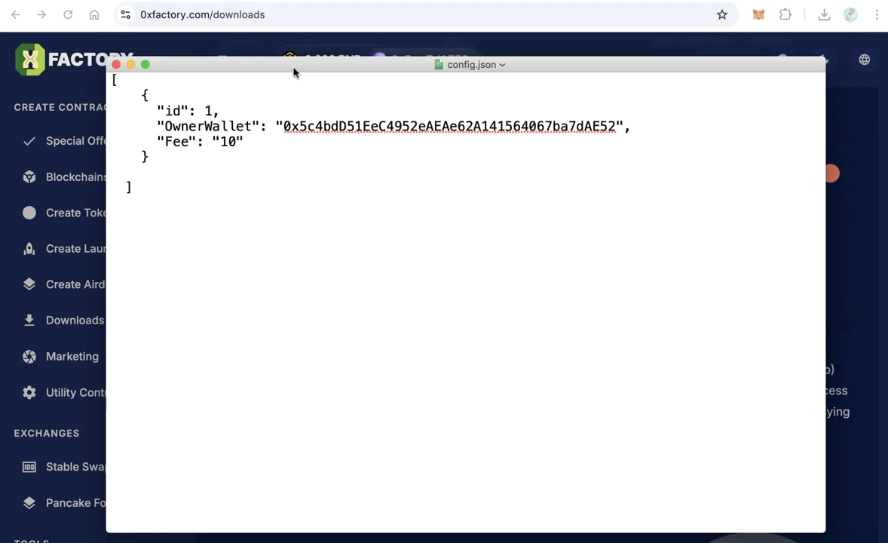
double_click(303, 124)
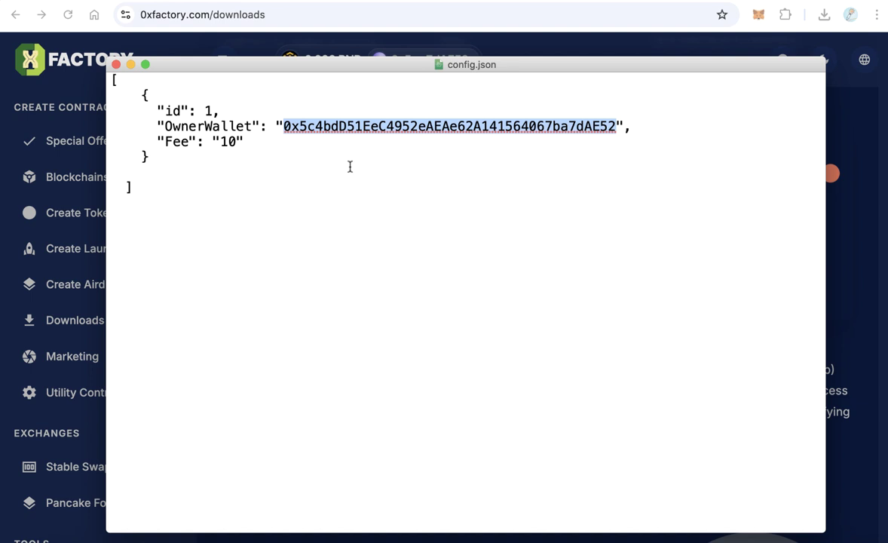
left_click(349, 166)
double_click(454, 127)
- Check the Fee value of 10, close config.json, and select all extracted files
left_click_drag(220, 142, 228, 141)
double_click(228, 142)
left_click(230, 142)
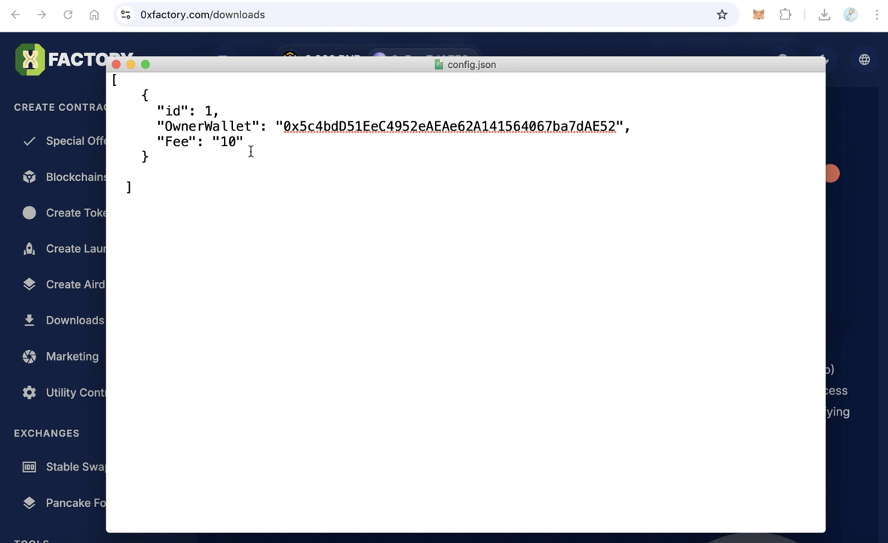
left_click(116, 65)
left_click_drag(714, 265, 404, 174)
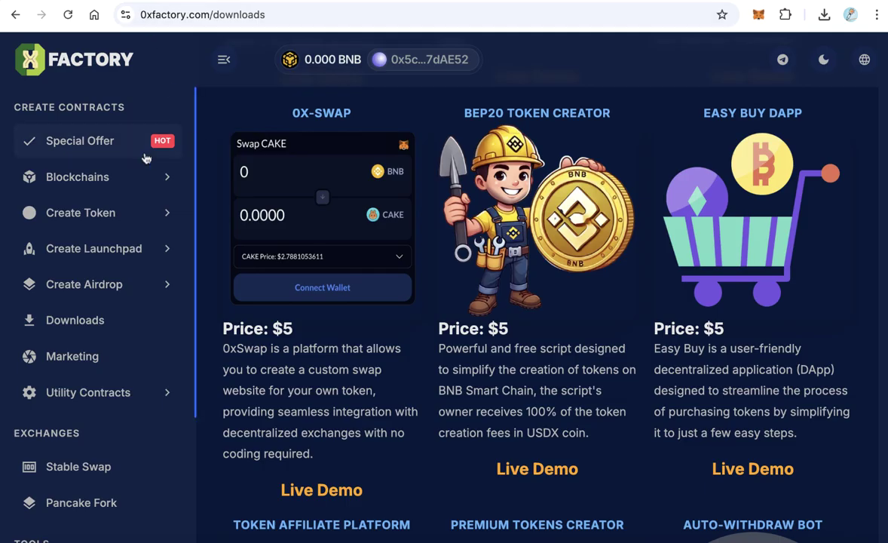
- Load usdx.0xfactory.com in a new tab by typing usdx in the address bar
scroll(120, 204, "down", 3)
scroll(105, 207, "down", 2)
scroll(104, 207, "up", 2)
scroll(103, 209, "up", 3)
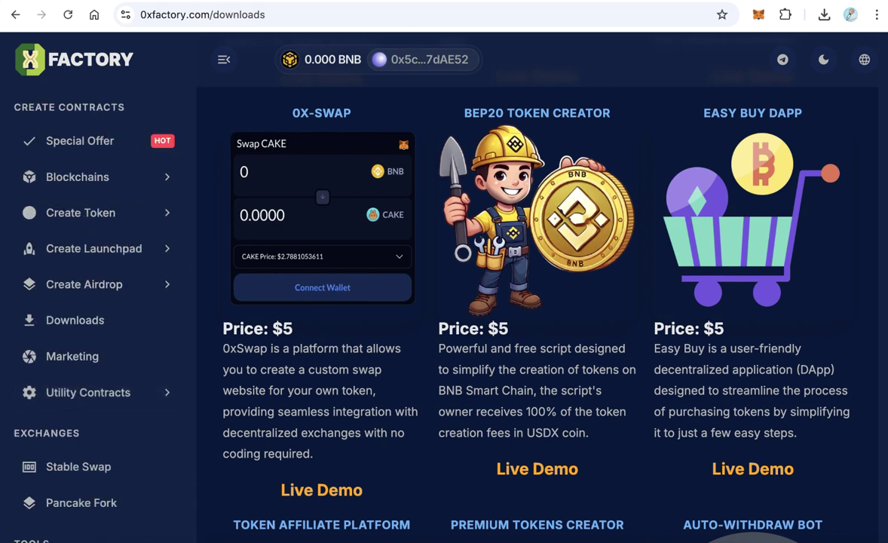
key("ctrl+t")
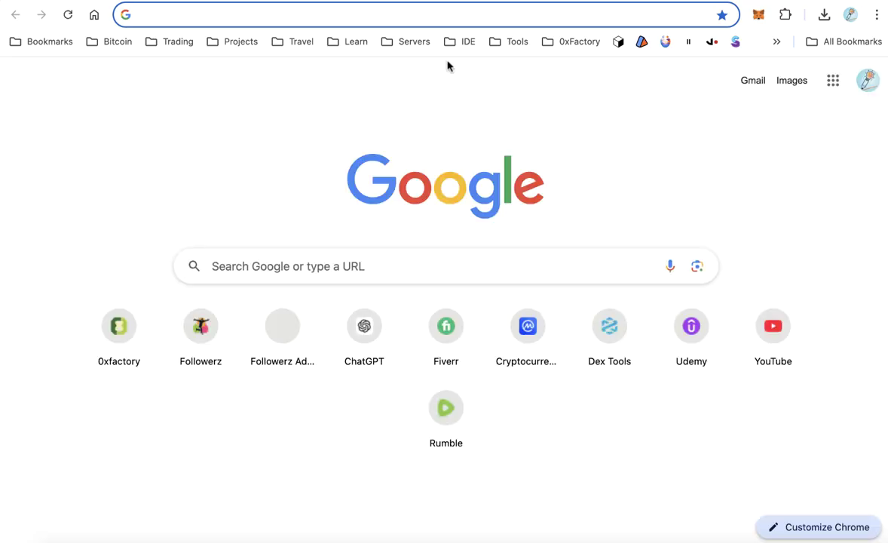
type("usdx")
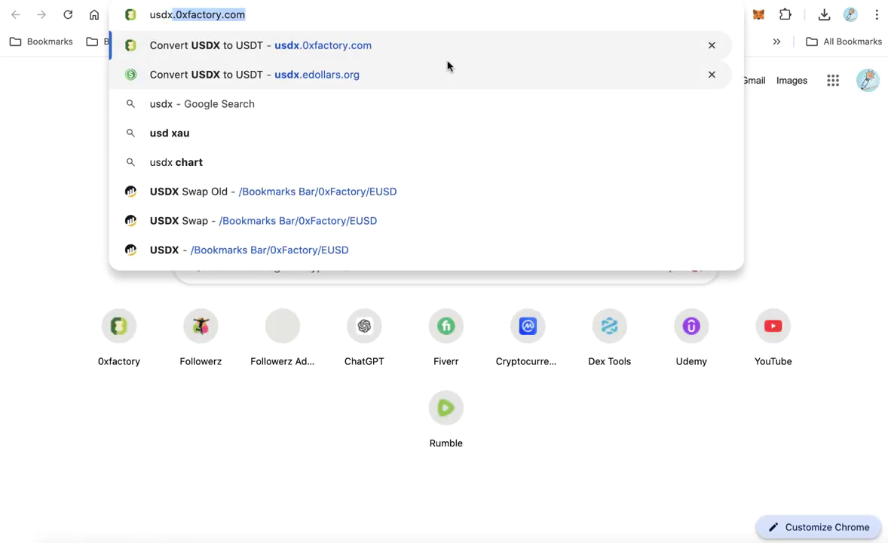
key("Return")
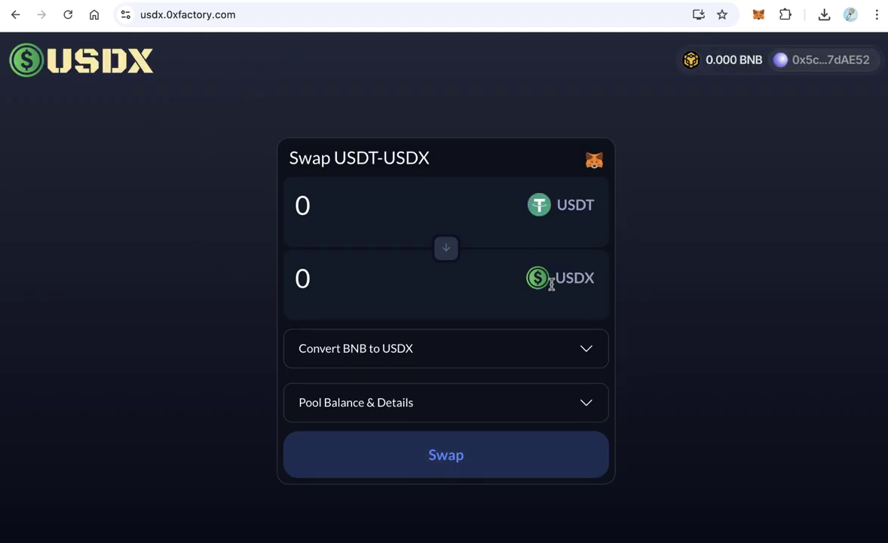
- Reverse the swap to pay USDX and enter 10, giving 10 USDT out
left_click_drag(596, 279, 555, 278)
left_click(445, 247)
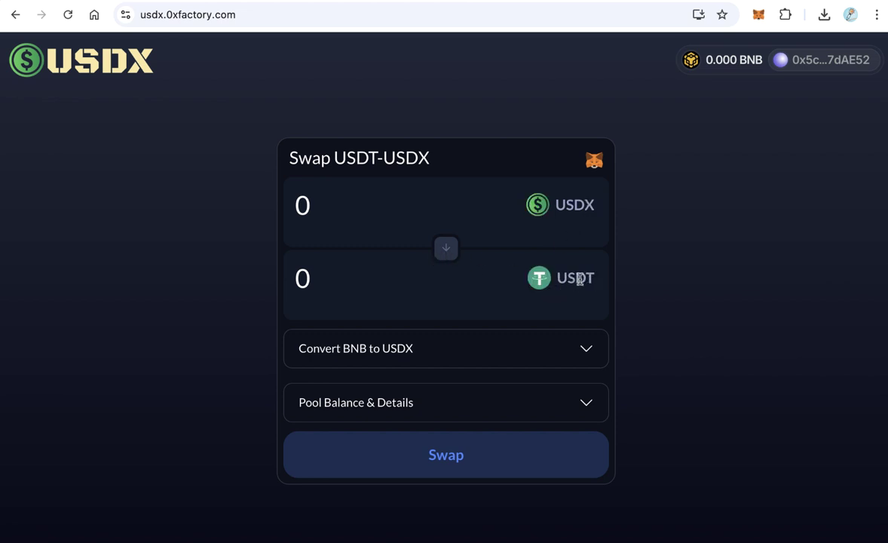
left_click_drag(363, 214, 282, 206)
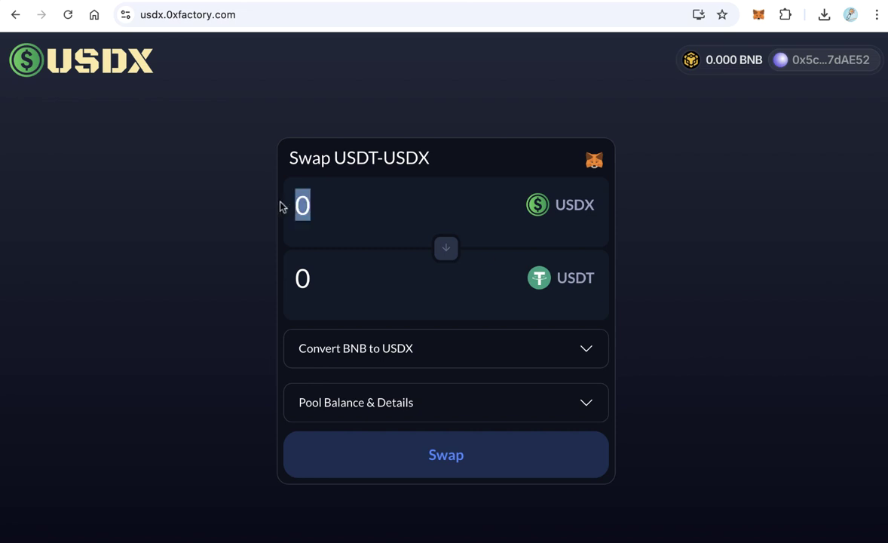
type("10")
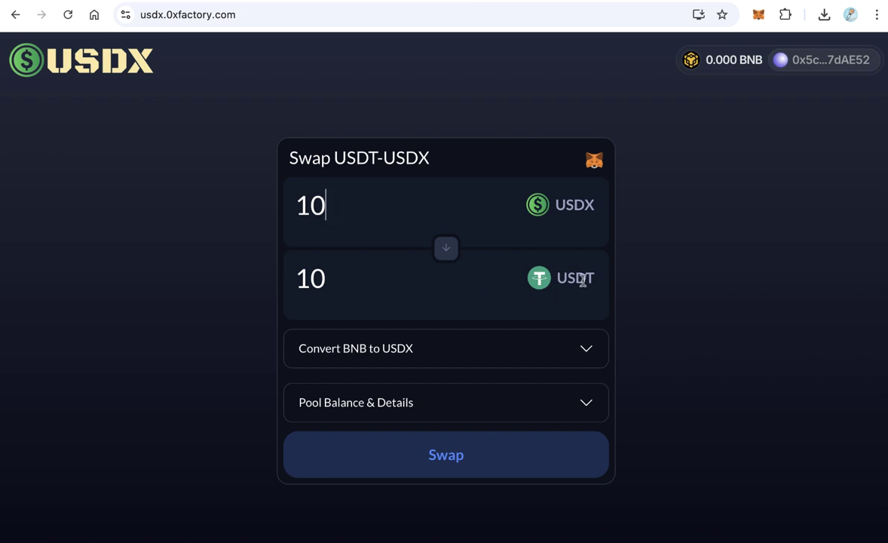
left_click(324, 2)
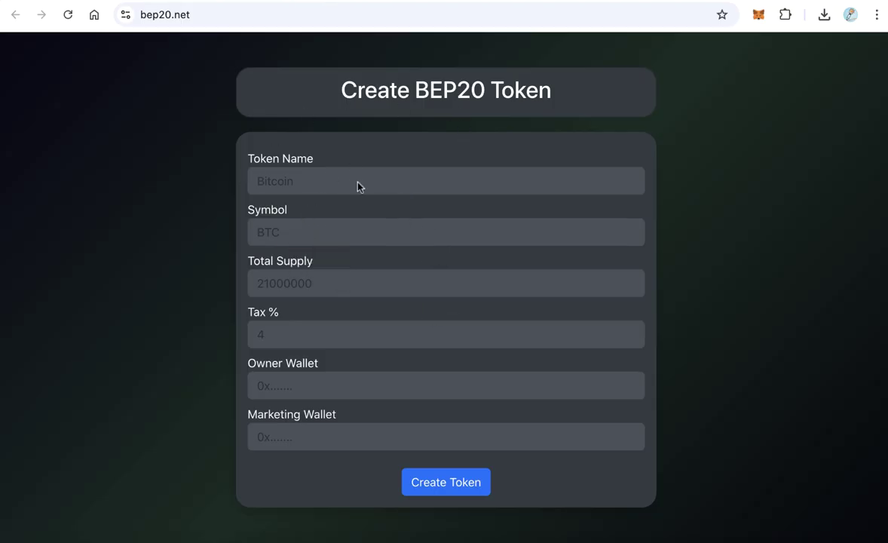
left_click(507, 2)
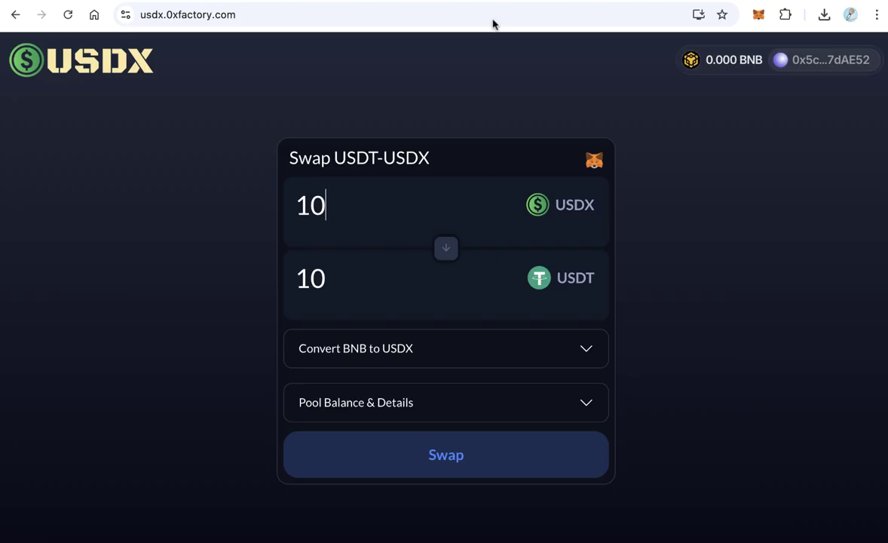
double_click(588, 205)
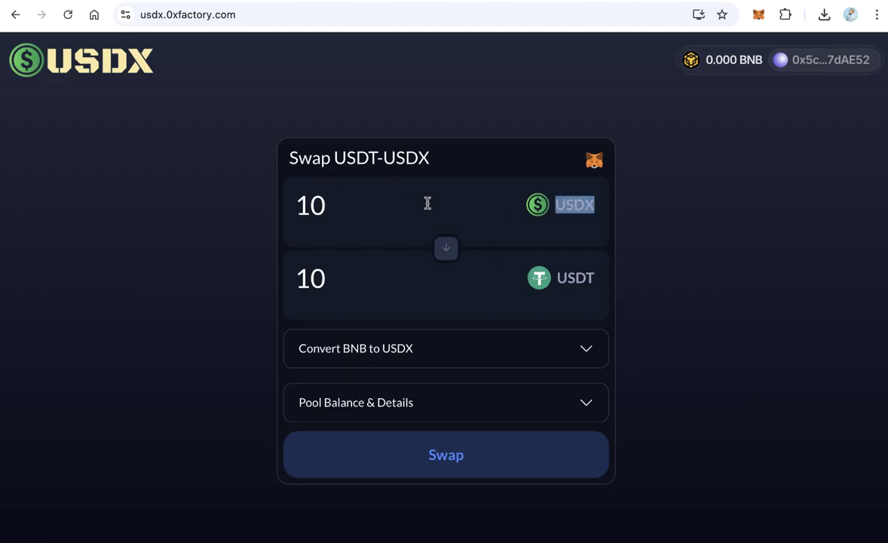